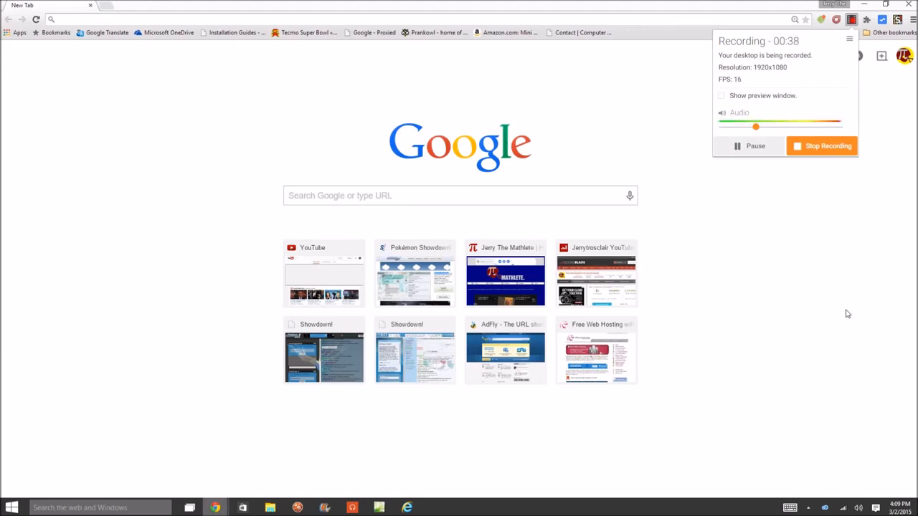
Search Google for "amazon web services" and open the Amazon Web Services site from the results.
key("XF86AudioMute")
left_click(379, 201)
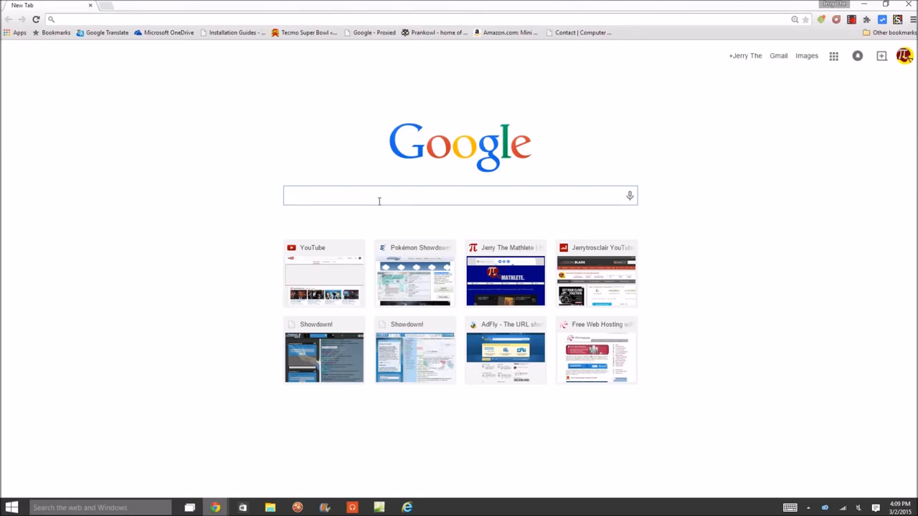
type("amazon")
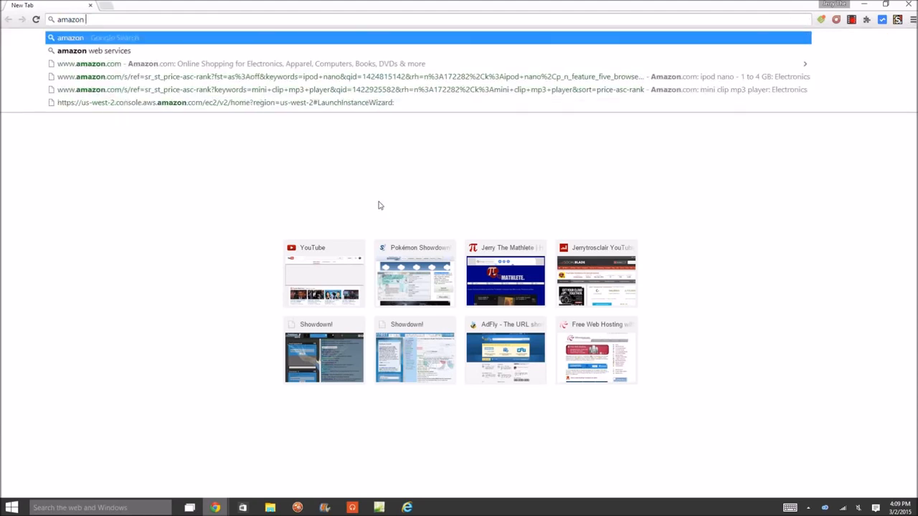
key("Return")
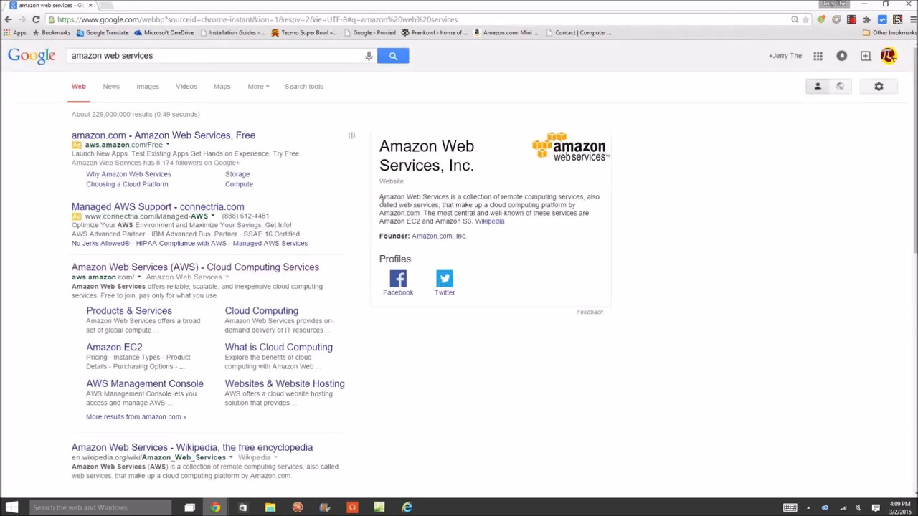
left_click(249, 272)
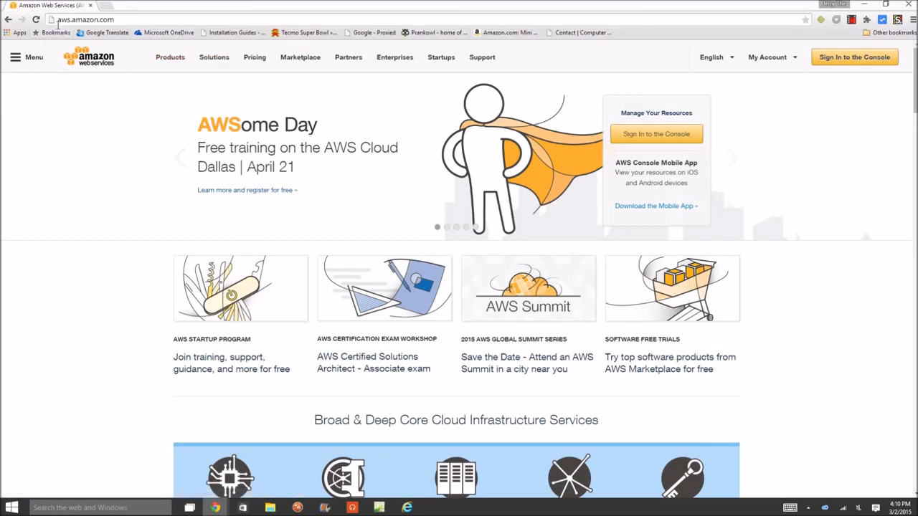
Enter the AWS Management Console and start launching a new virtual server in EC2.
left_click(666, 133)
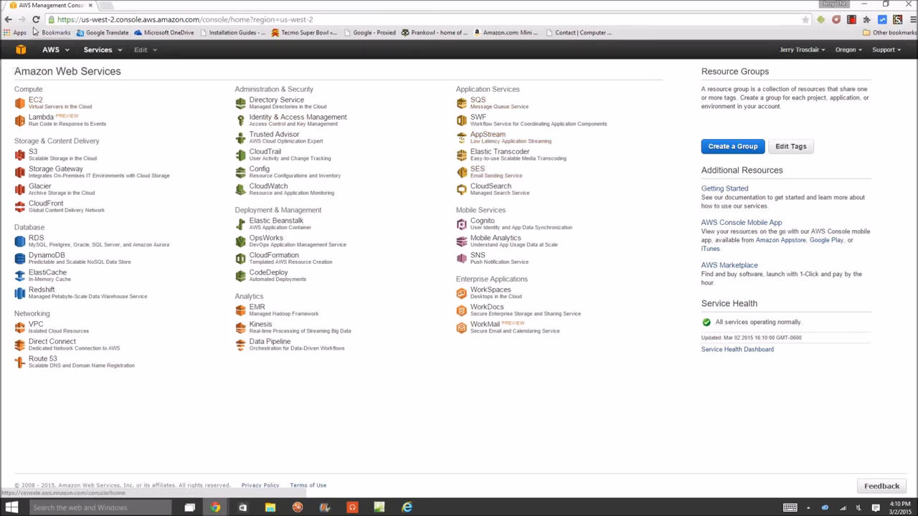
left_click(33, 108)
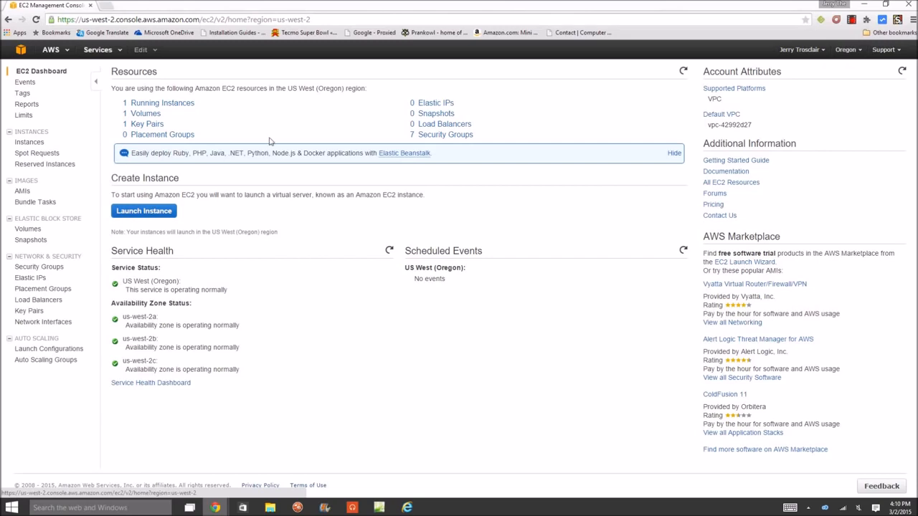
left_click(140, 212)
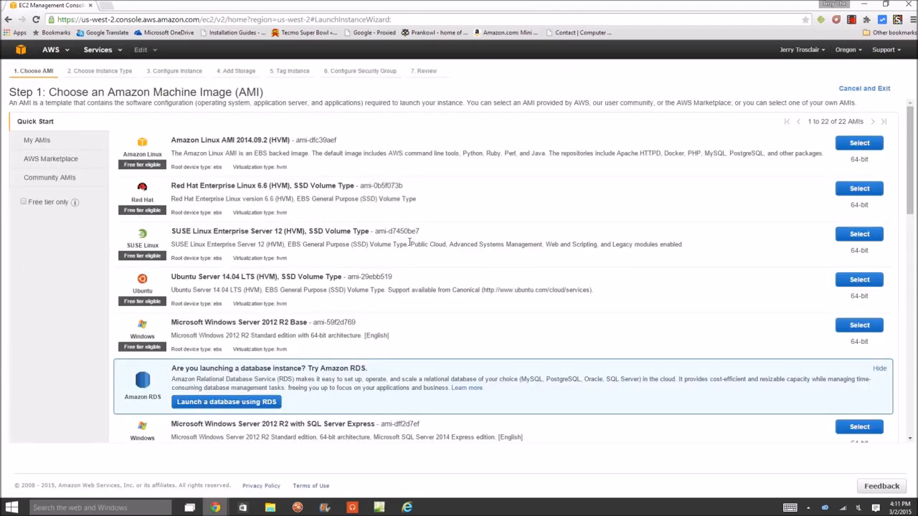
Limit the machine images to the free tier and choose Microsoft Windows Server 2012 R2 Base.
scroll(287, 316, "down", 1)
scroll(265, 295, "up", 1)
left_click(23, 202)
scroll(243, 289, "down", 3)
scroll(244, 289, "down", 3)
scroll(229, 301, "up", 4)
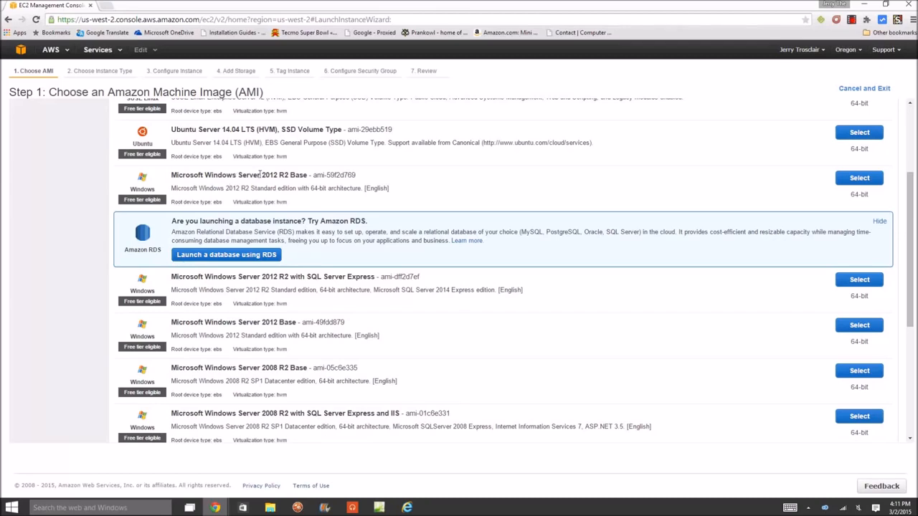
left_click(859, 179)
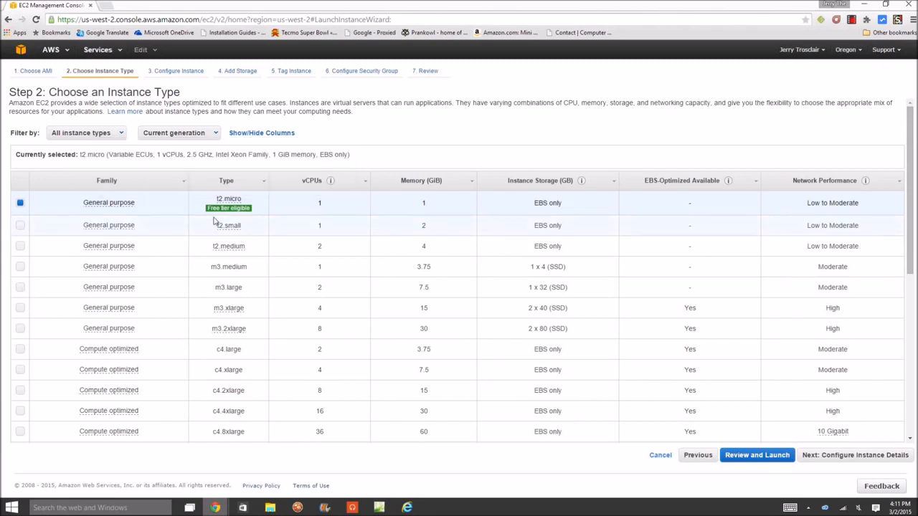
Keep the free-tier t2.micro instance type, go to the launch review and start the launch.
mouse_move(224, 214)
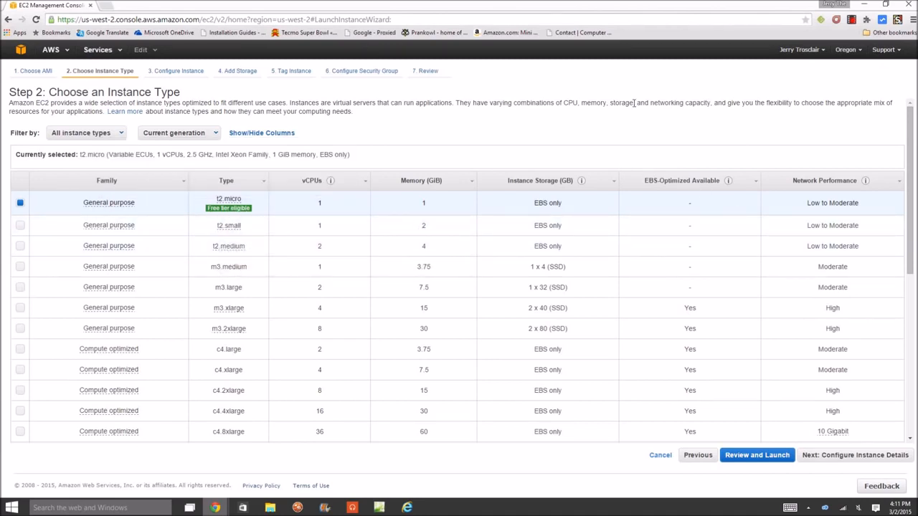
left_click(757, 456)
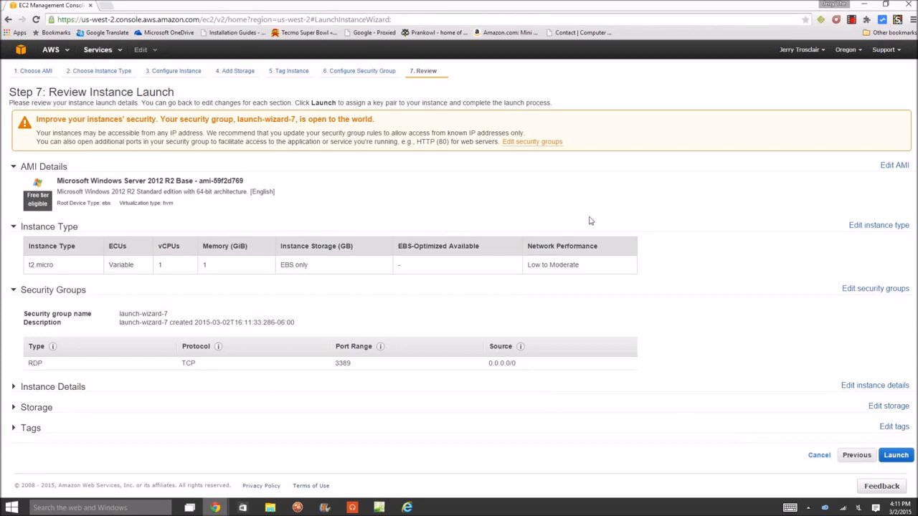
left_click(899, 460)
Create a new key pair named Tutorial for the instance and download its private key file.
left_click(334, 275)
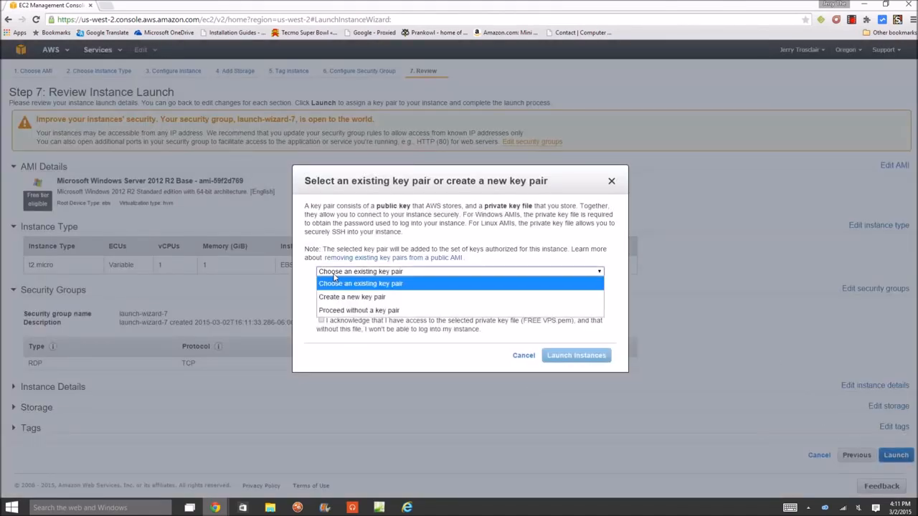
left_click(334, 296)
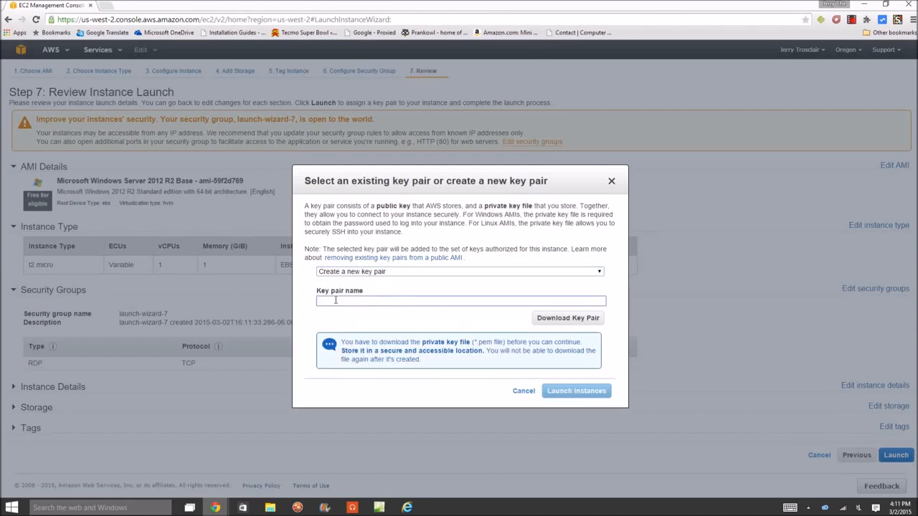
type("Tutorial")
left_click(567, 318)
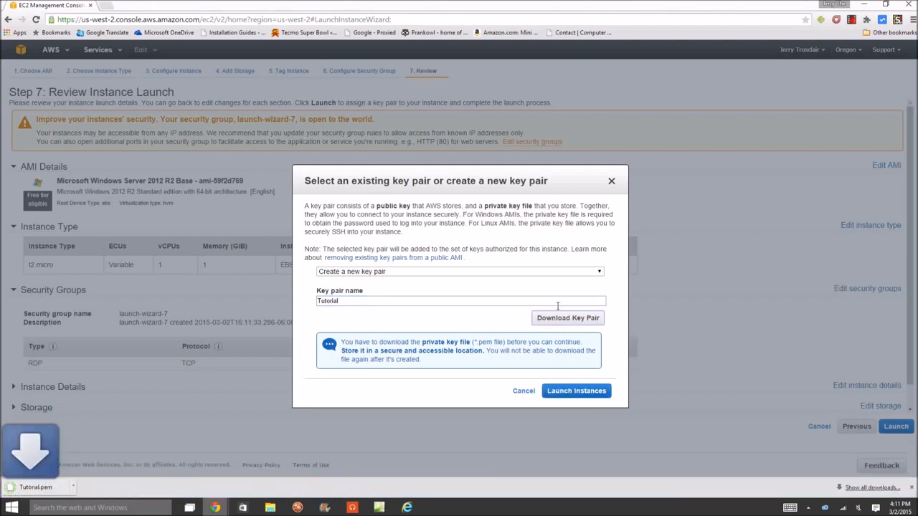
Place the downloaded Tutorial.pem file on the desktop and restore the browser to full size.
left_click_drag(681, 3, 2, 29)
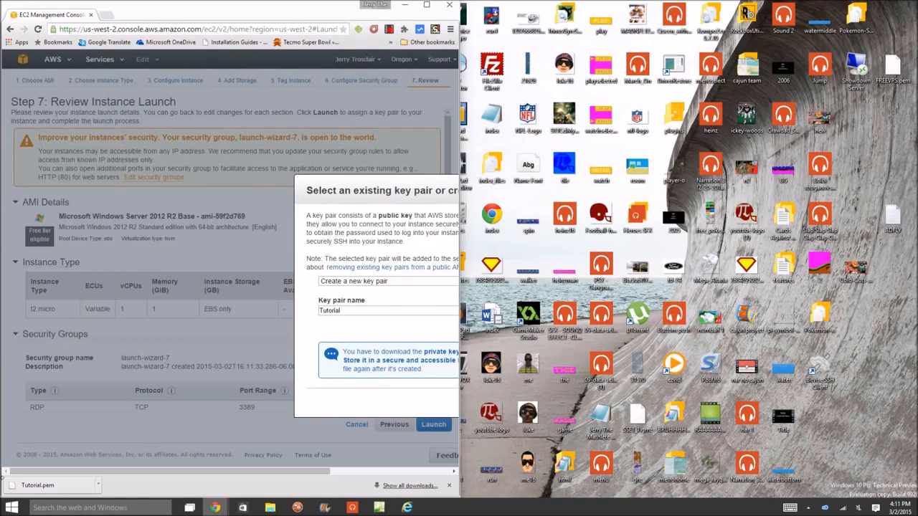
left_click_drag(17, 486, 892, 266)
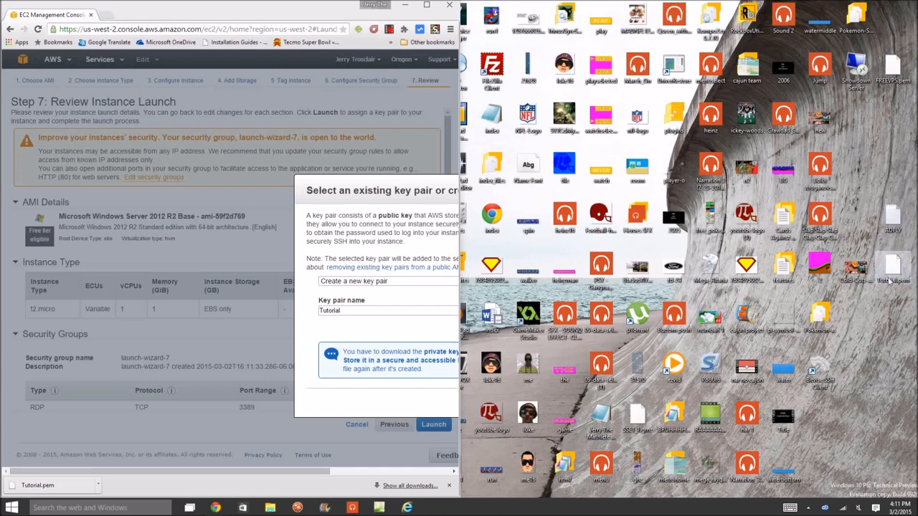
left_click(426, 5)
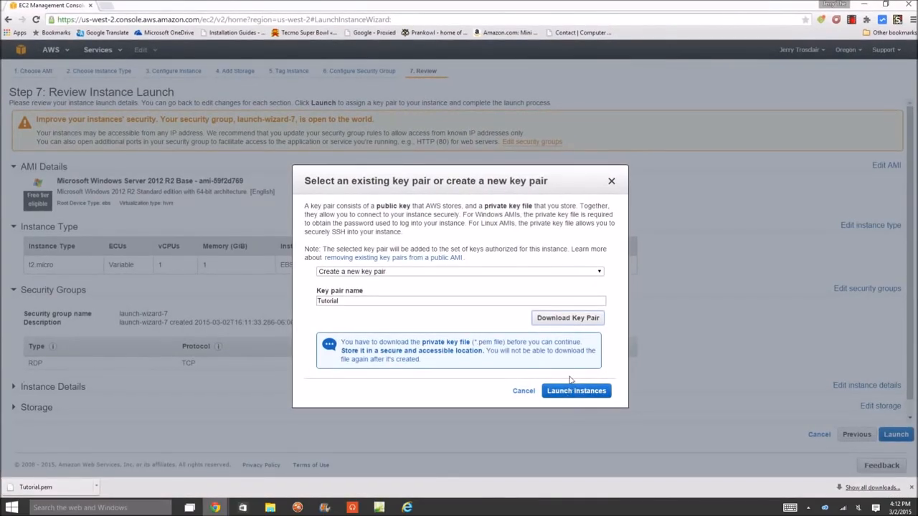
Launch the instance with the new key pair and open the list of instances.
left_click(570, 391)
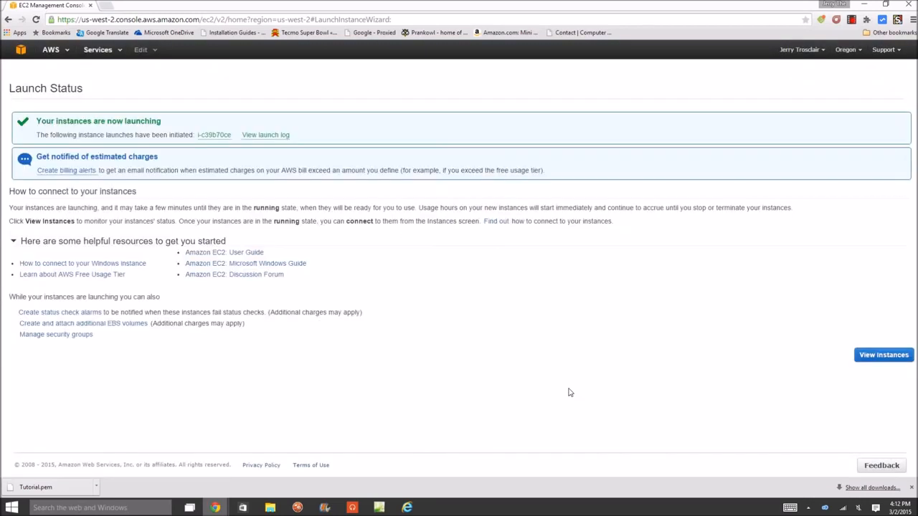
left_click(881, 354)
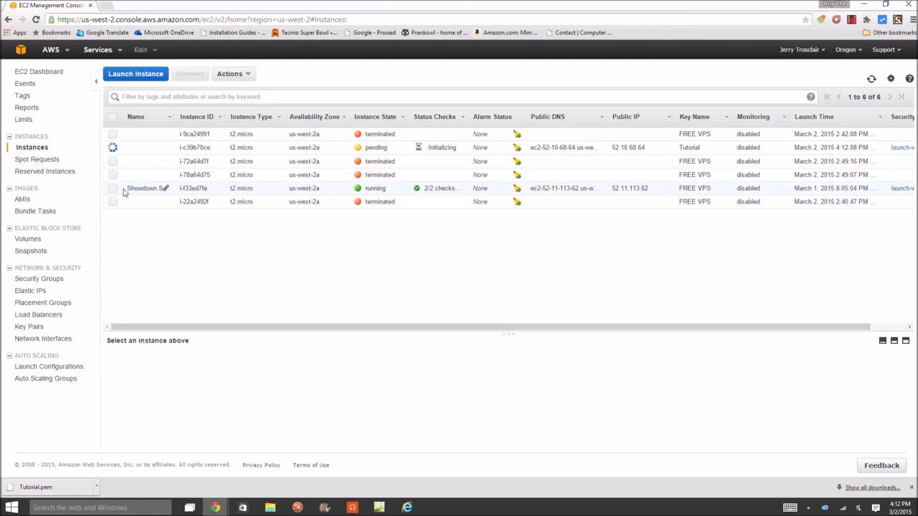
View the existing Showdown server at 52.11.113.62:8000 in a separate tab and close that tab.
left_click(108, 5)
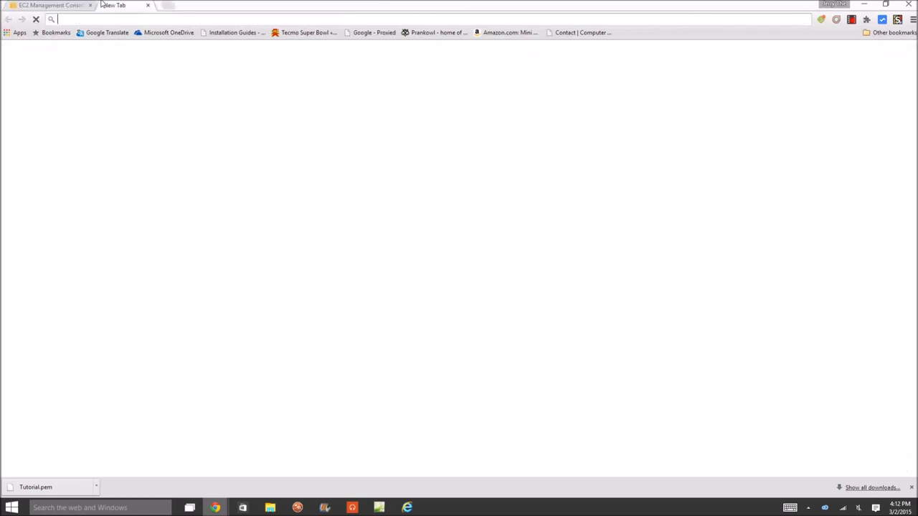
type("5")
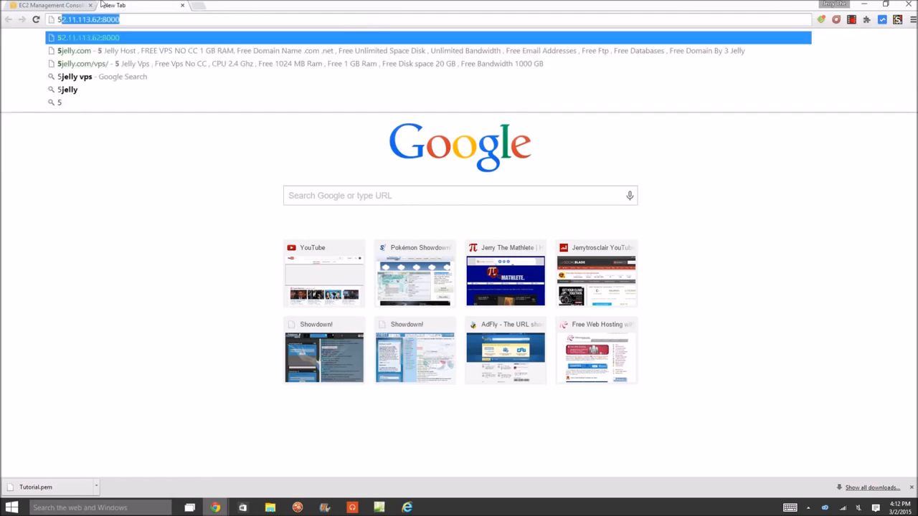
key("Return")
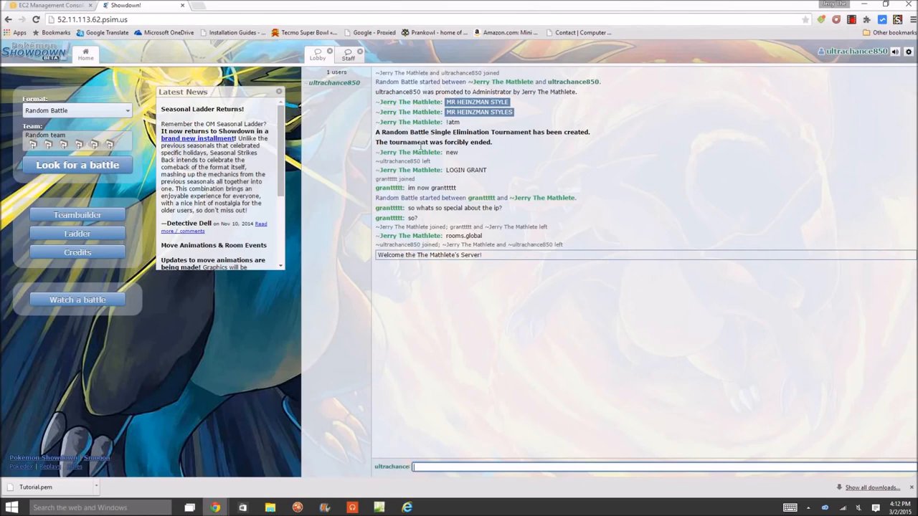
left_click(183, 7)
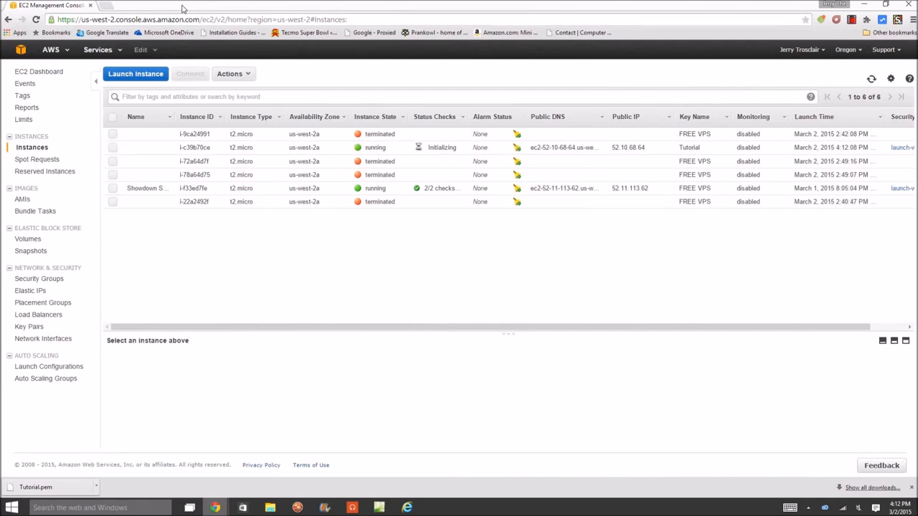
Retrieve the Windows password of the running instance that uses the Tutorial key, decrypting it with Tutorial.pem from the desktop.
left_click(367, 148)
right_click(366, 148)
left_click(379, 163)
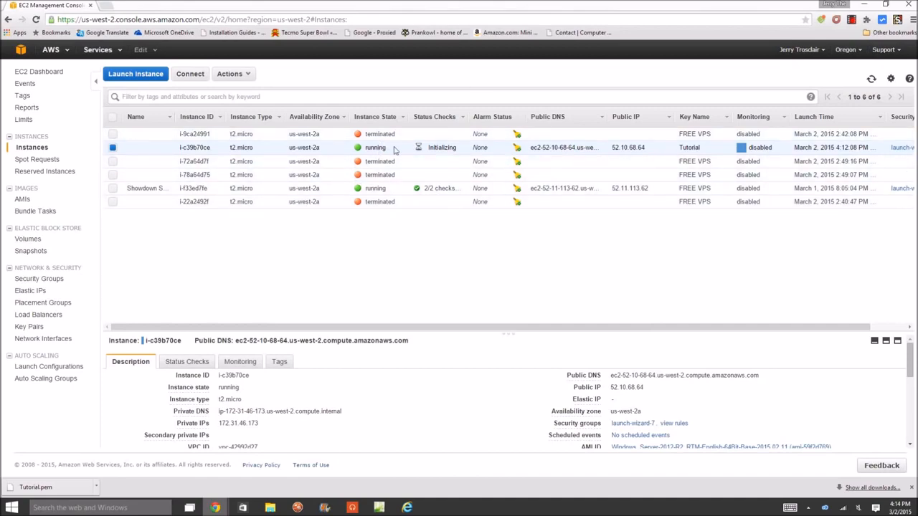
right_click(381, 148)
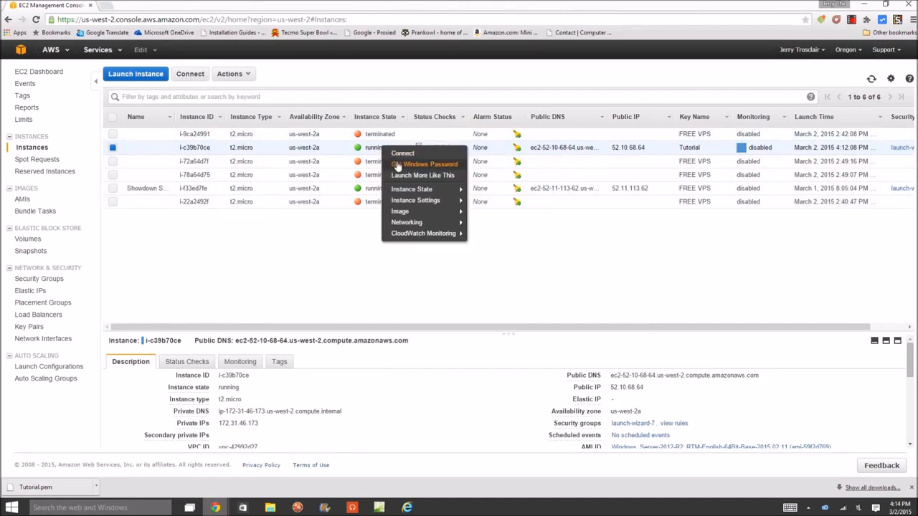
left_click(399, 166)
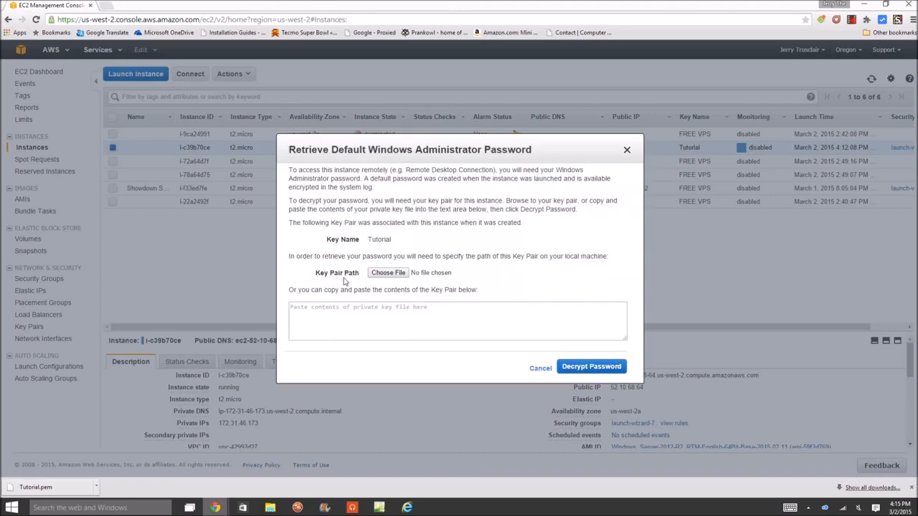
left_click(384, 275)
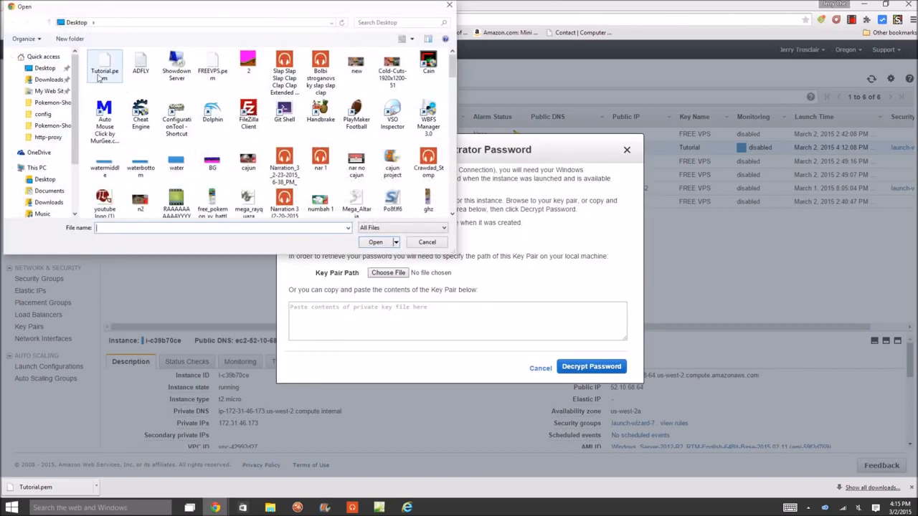
double_click(101, 72)
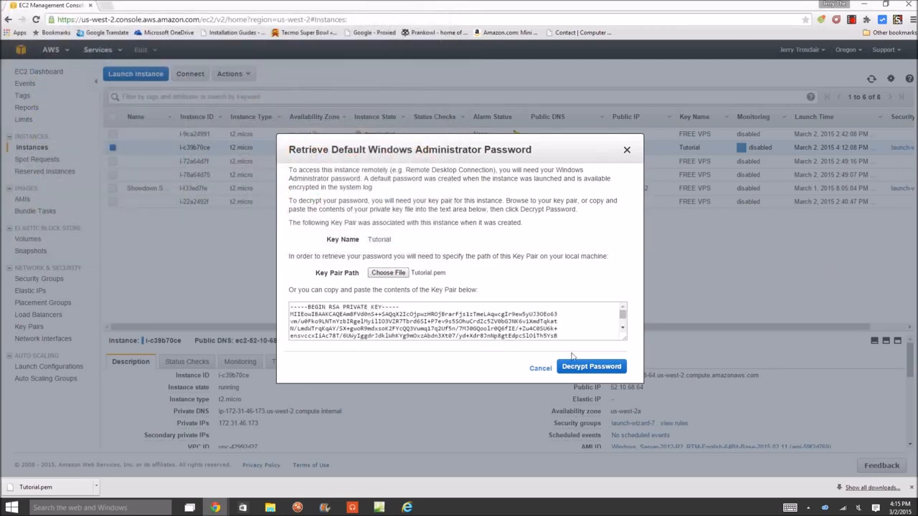
left_click(595, 367)
Copy the decrypted administrator password and close the password dialog.
mouse_move(419, 334)
left_mouse_down()
mouse_move(370, 318)
mouse_move(412, 328)
left_mouse_up()
left_click(355, 336)
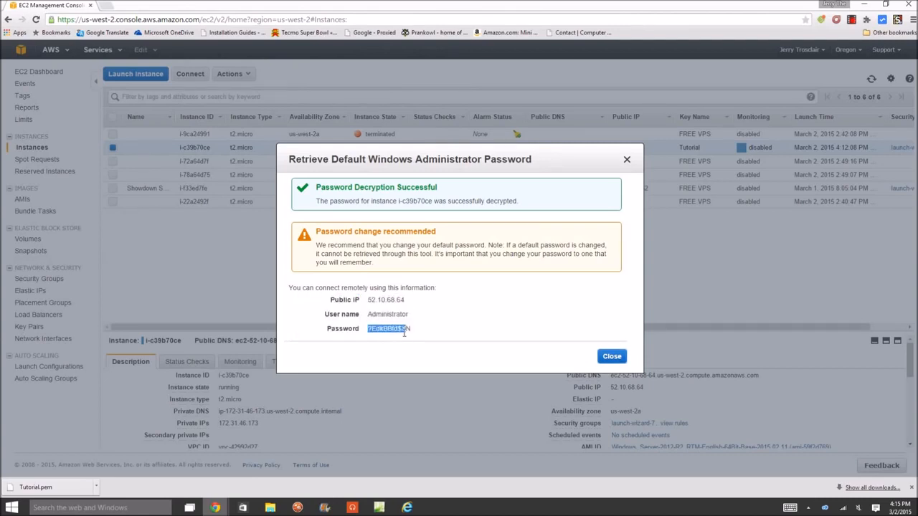
right_click(393, 327)
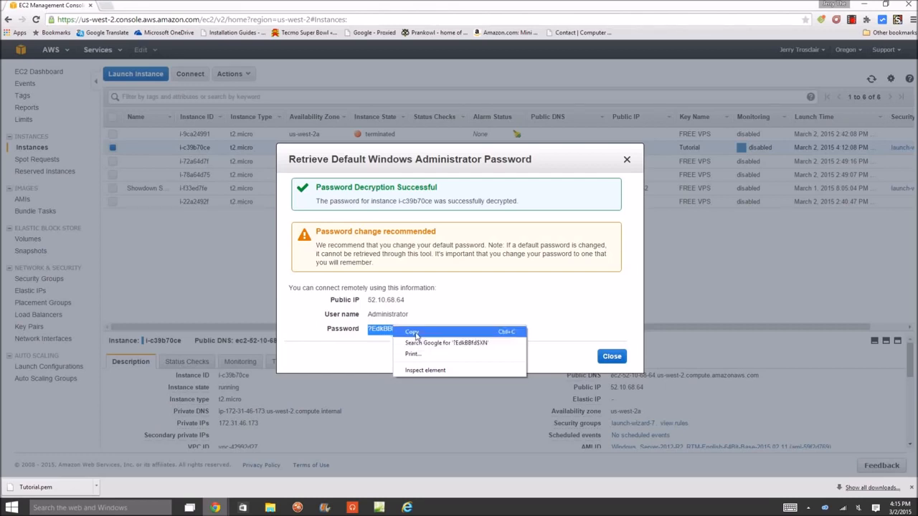
left_click(413, 332)
left_click(607, 357)
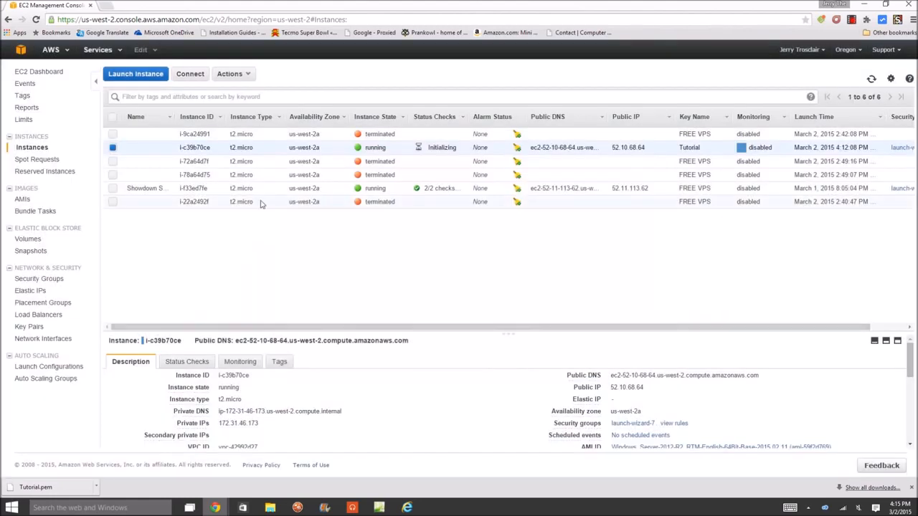
Download the remote desktop file for the Tutorial-key instance from its connection options and open it.
right_click(291, 150)
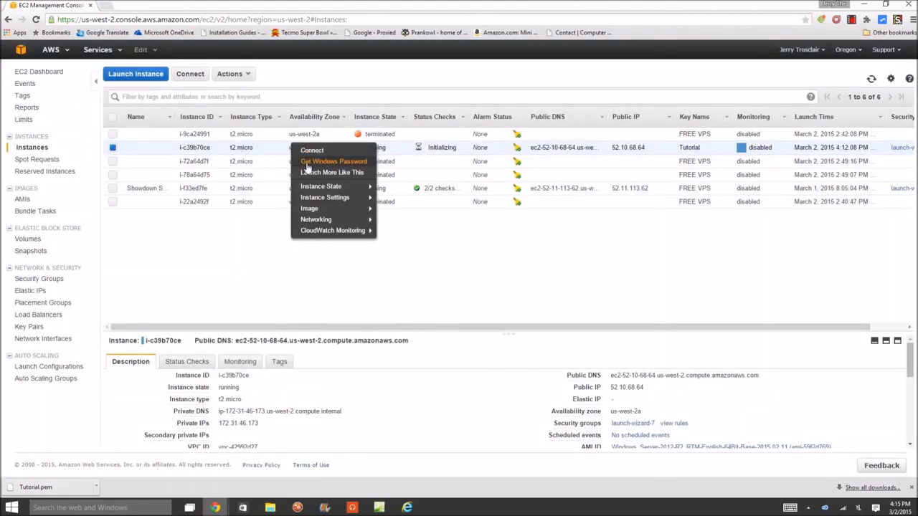
left_click(310, 151)
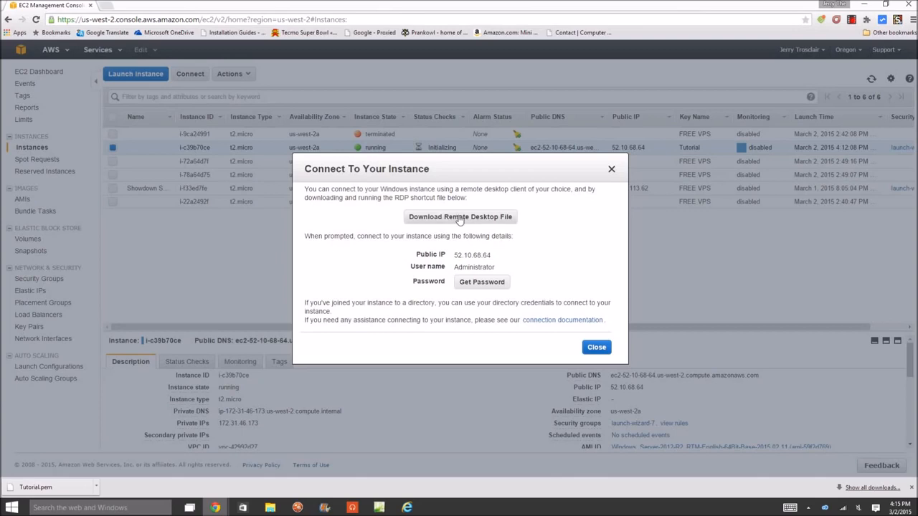
left_click(485, 223)
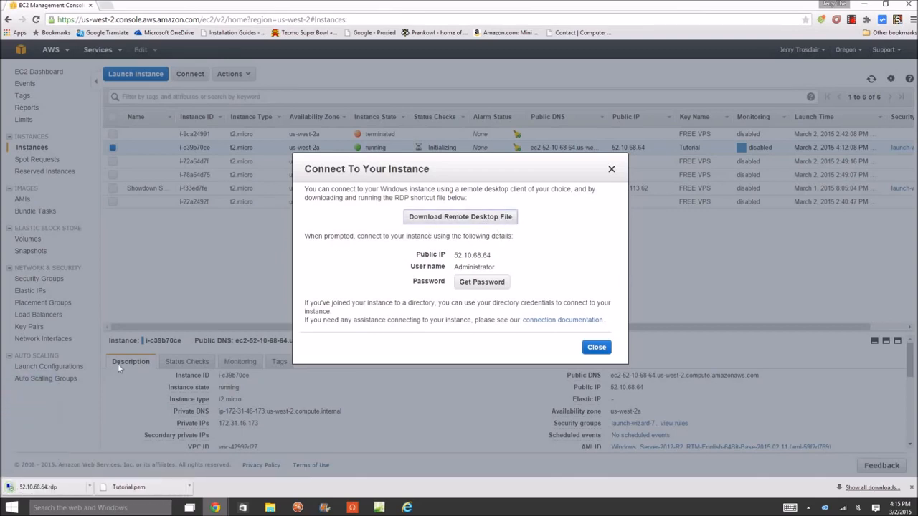
left_click(71, 488)
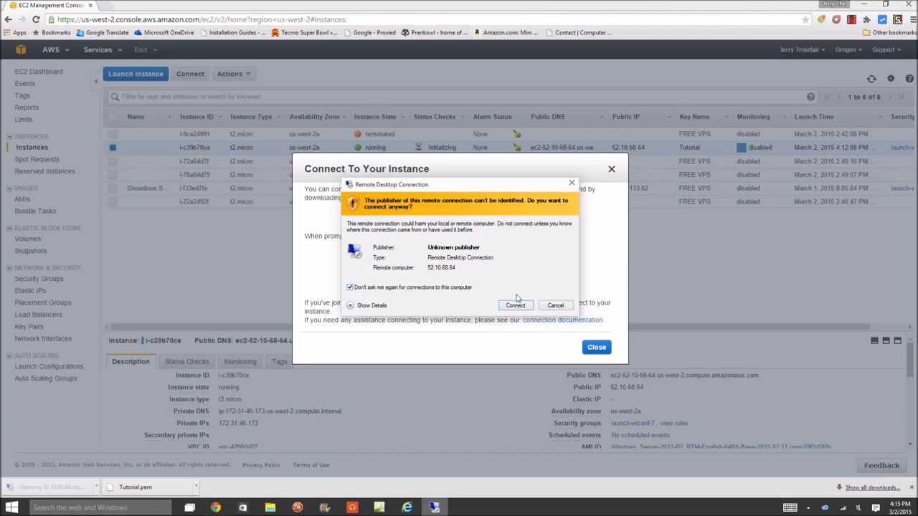
Connect to 52.10.68.64 as Administrator with the copied account password, accepting the unknown publisher and the untrusted certificate.
left_click(515, 306)
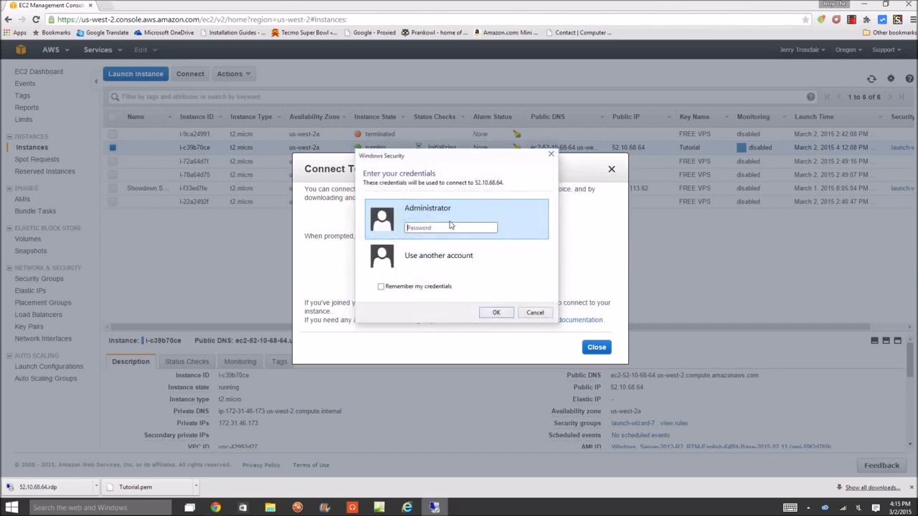
key("ctrl+v")
left_click(496, 314)
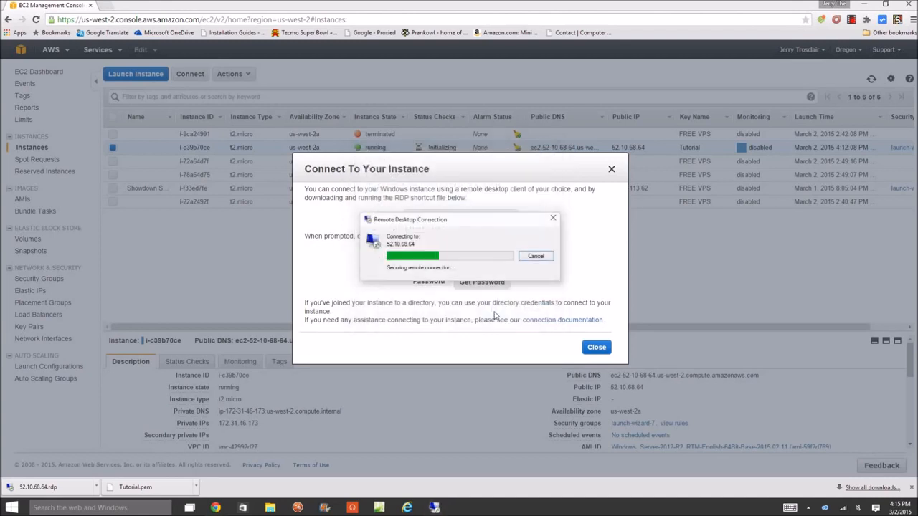
left_click(449, 315)
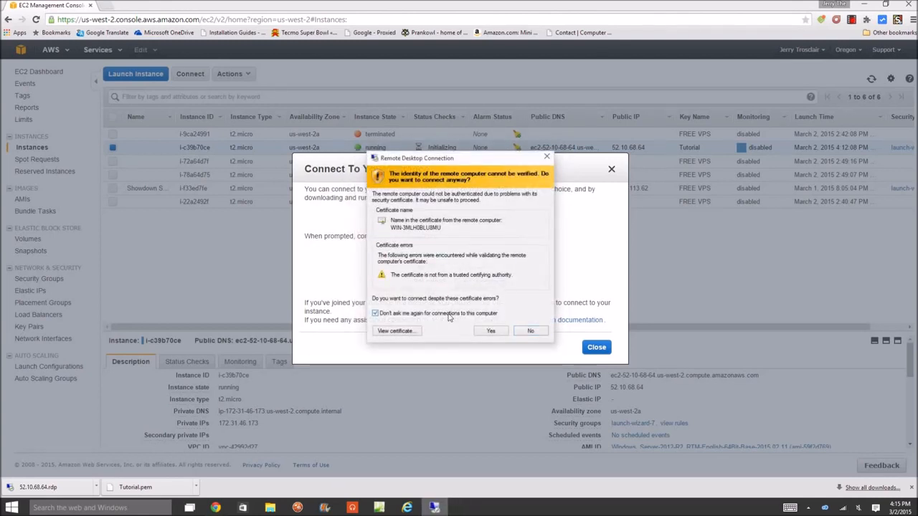
left_click(489, 331)
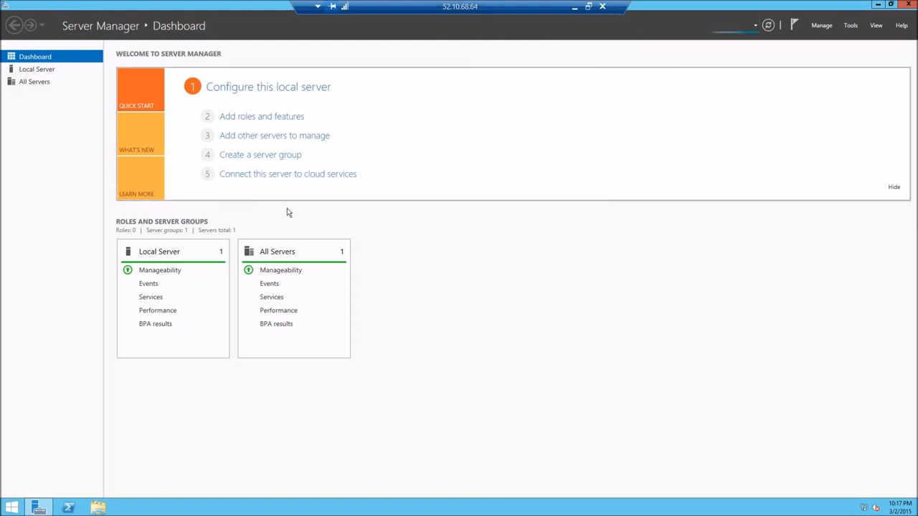
Turn off IE Enhanced Security Configuration for Administrators in the local server's properties and close Server Manager.
left_click(25, 72)
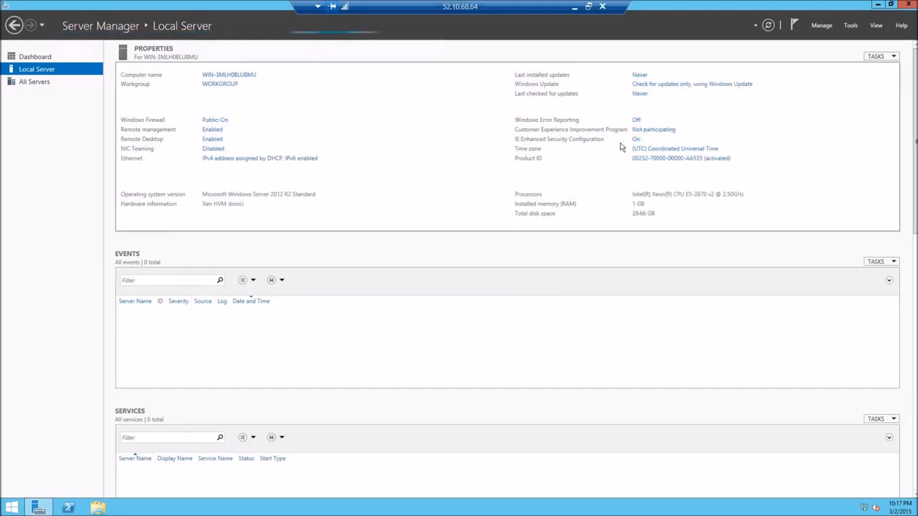
left_click(636, 140)
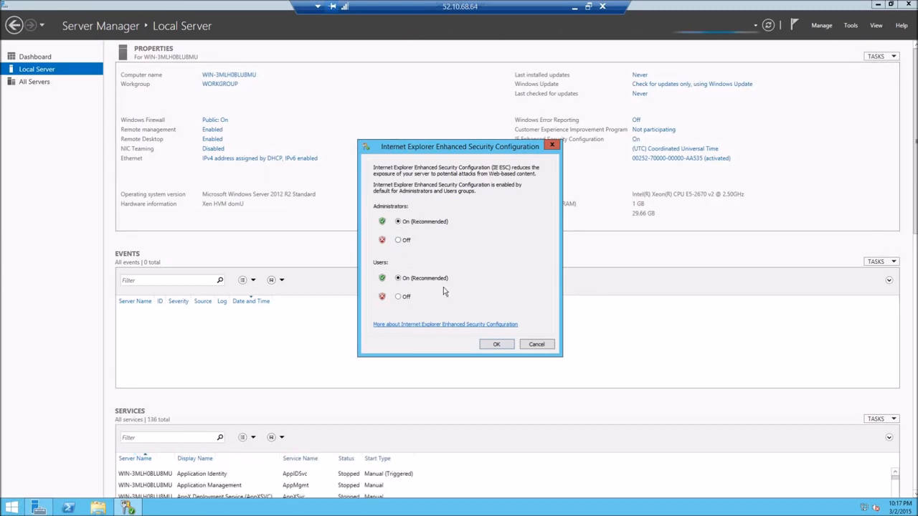
left_click(398, 240)
left_click(495, 345)
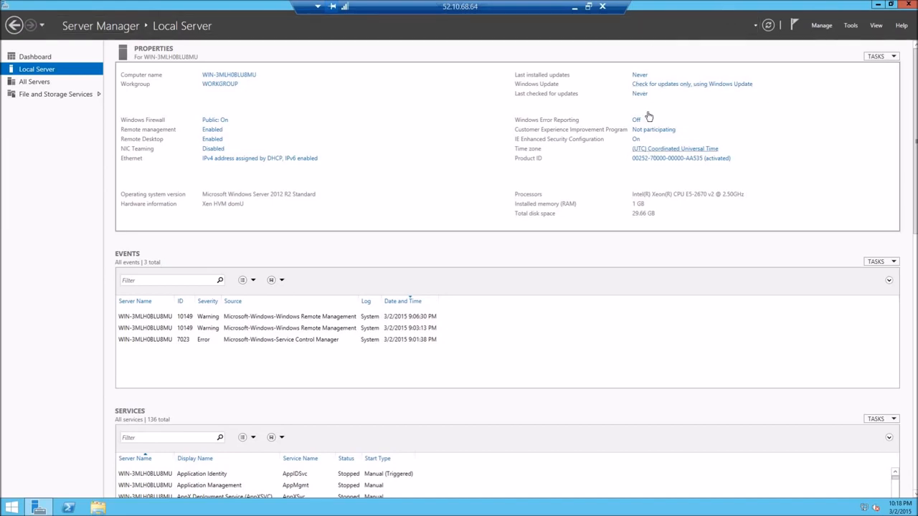
left_click(915, 5)
Launch Internet Explorer on the remote server and maximize its window.
key("super")
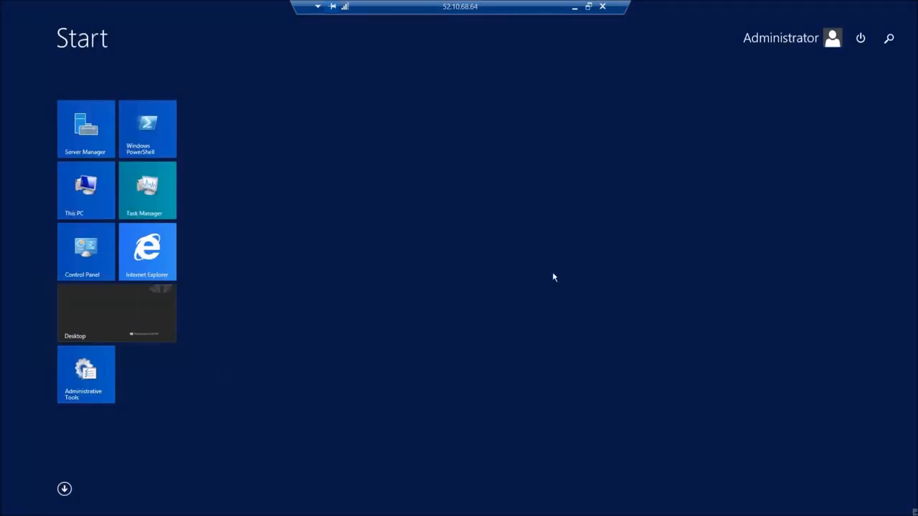
left_click(150, 262)
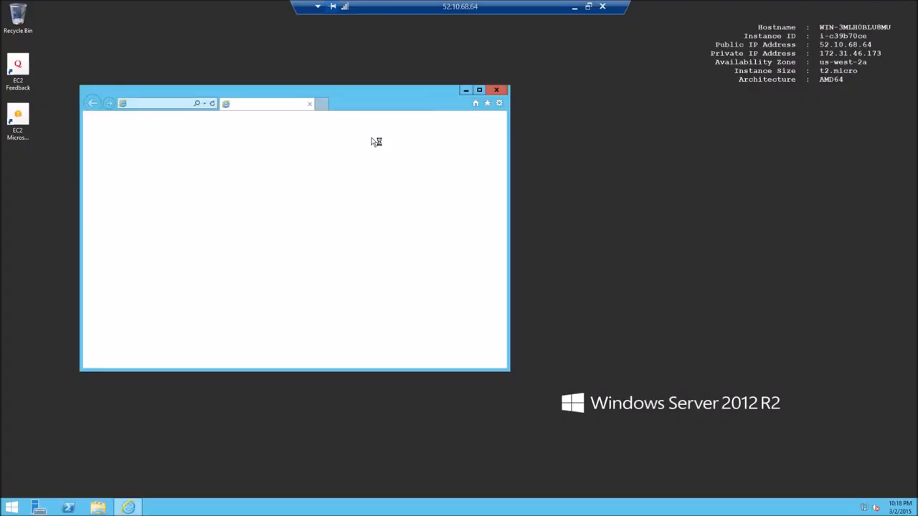
left_click(479, 90)
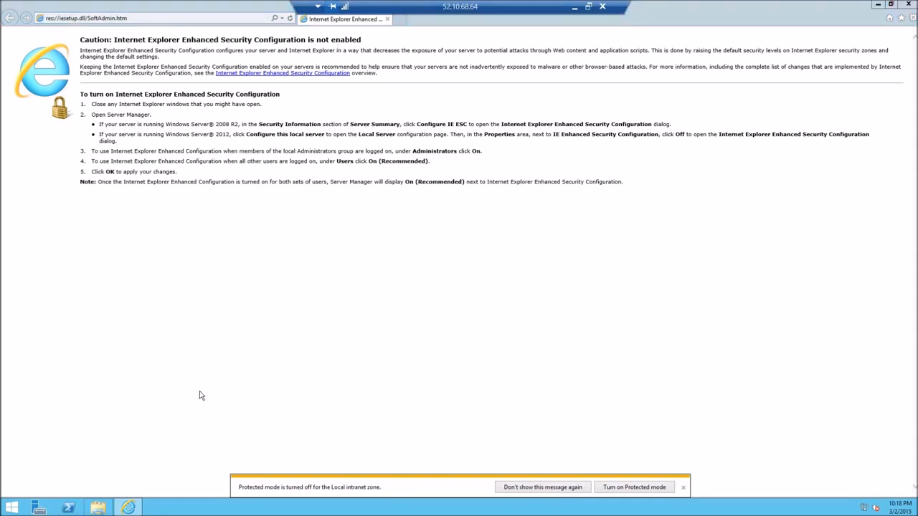
View the system properties of This PC on the server, and close the System and file explorer windows.
key("super+e")
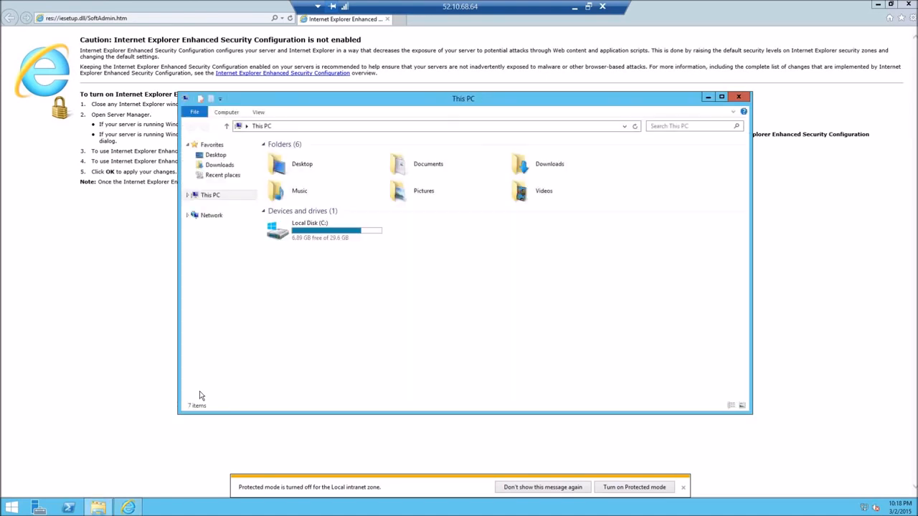
right_click(223, 202)
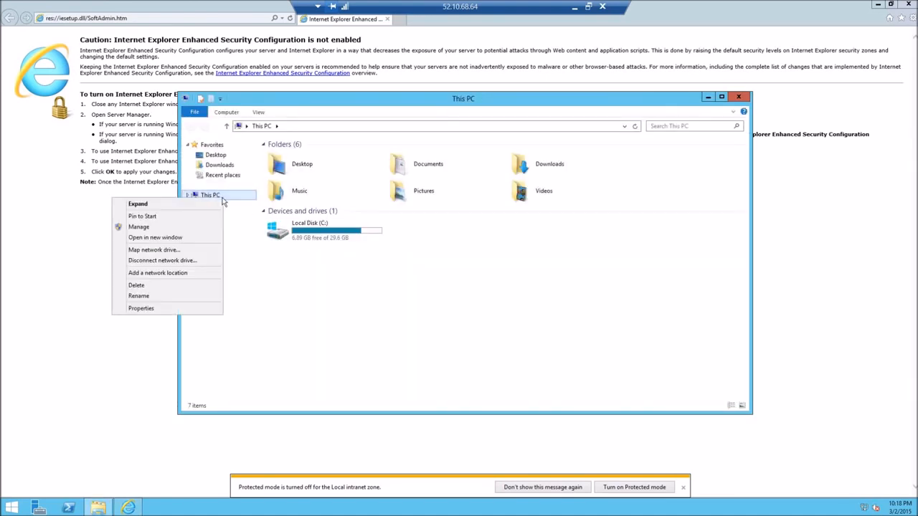
left_click(152, 309)
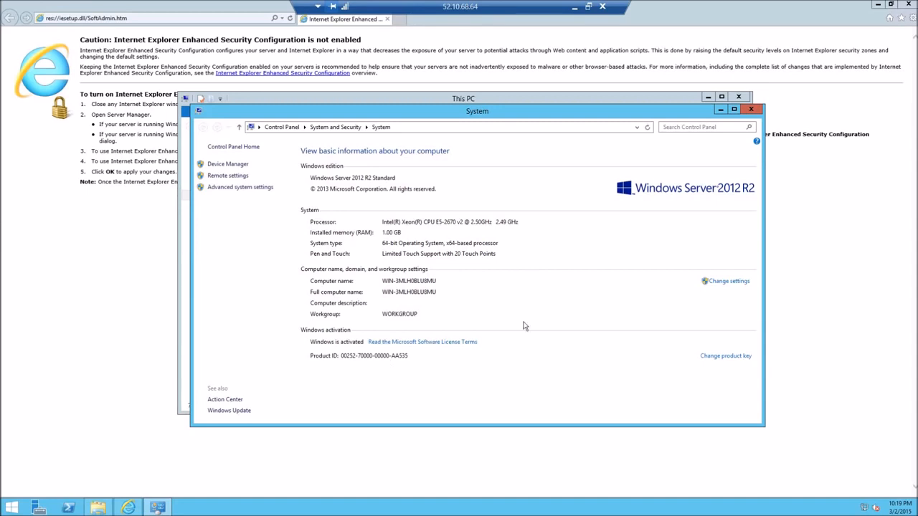
left_click(751, 110)
left_click(739, 97)
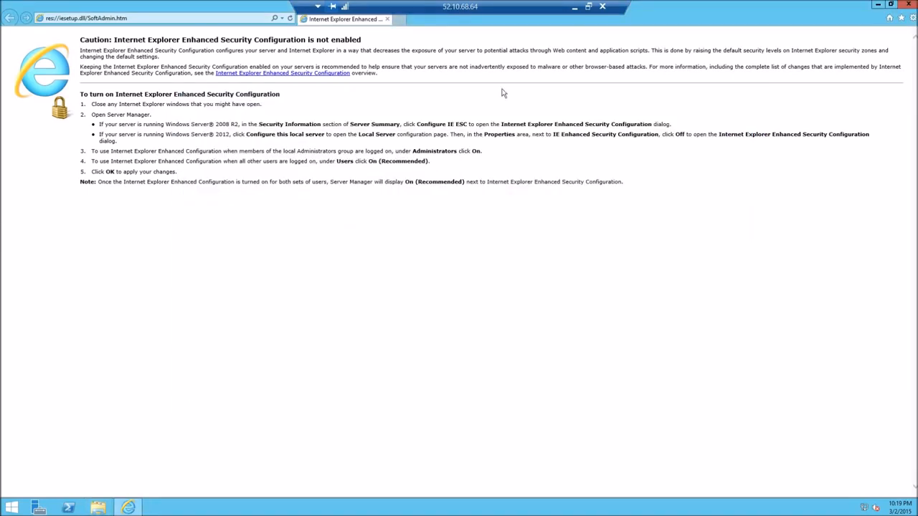
Open speedtest.net in Internet Explorer.
left_click(200, 18)
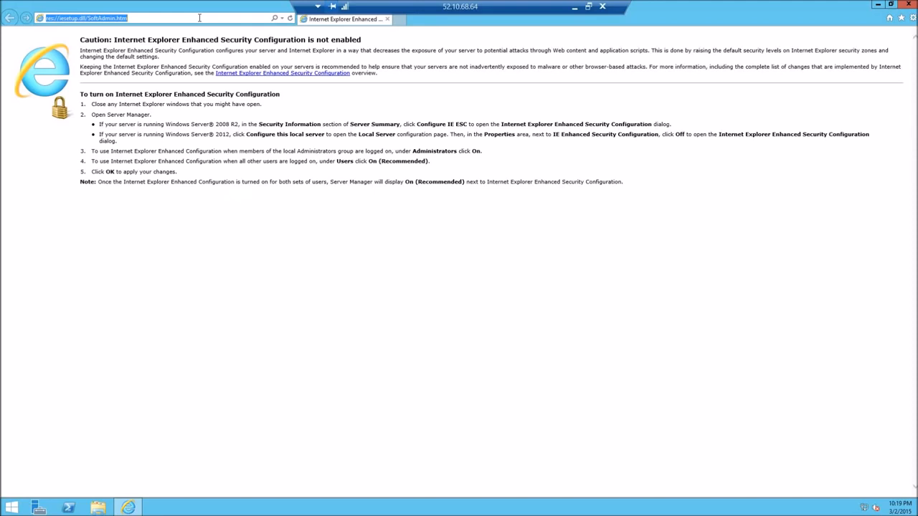
type("speedteds")
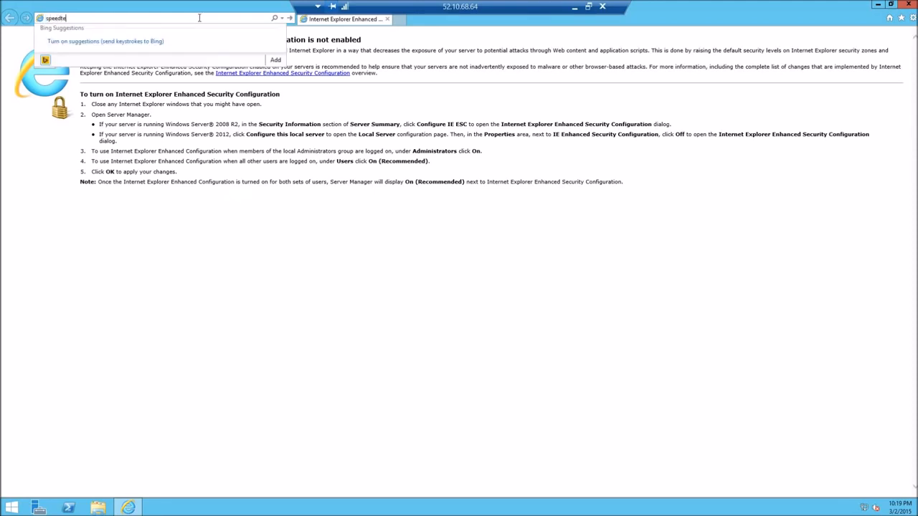
type("t.net")
key("Return")
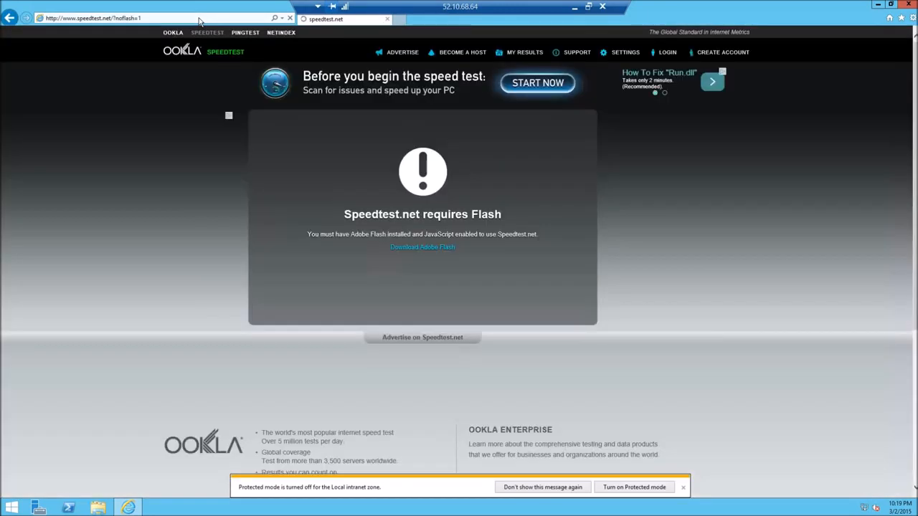
Download Google Chrome from chrome.google.com, accepting the terms with Chrome as default browser, and run ChromeSetup.exe to install it.
left_click(199, 20)
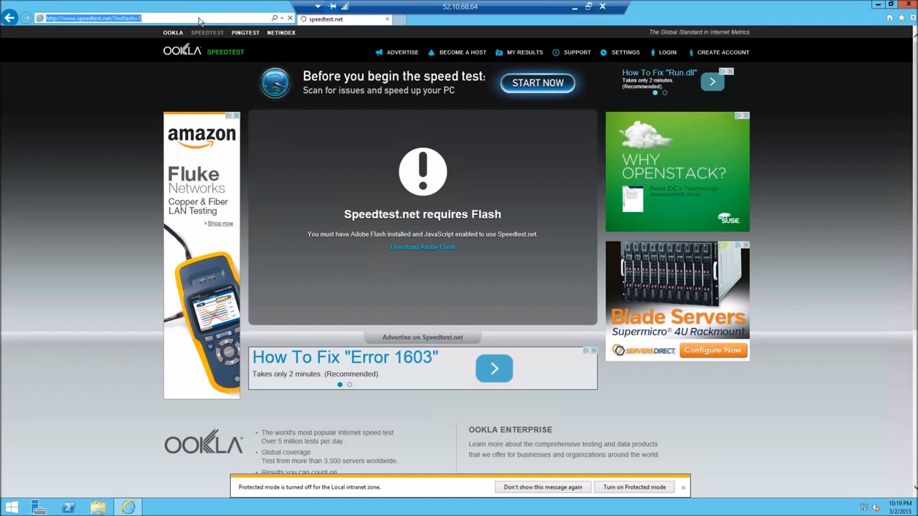
type("chrome")
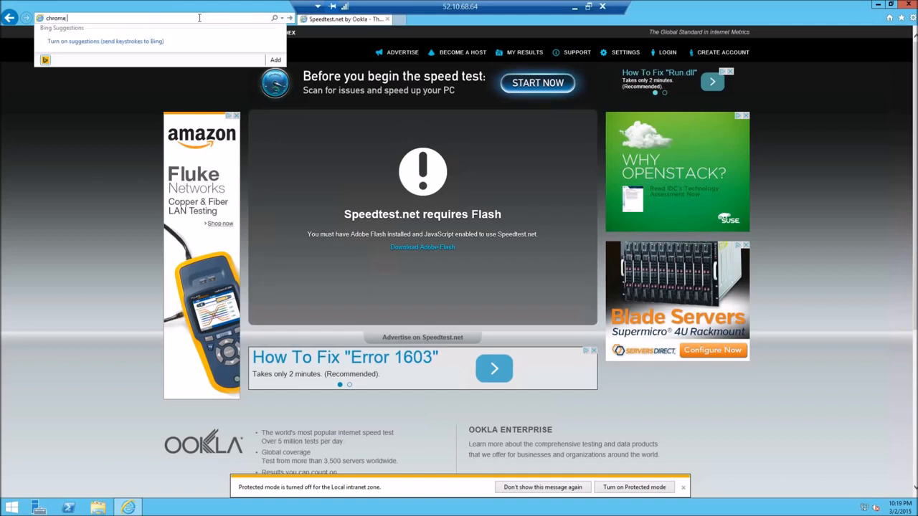
type(".google.")
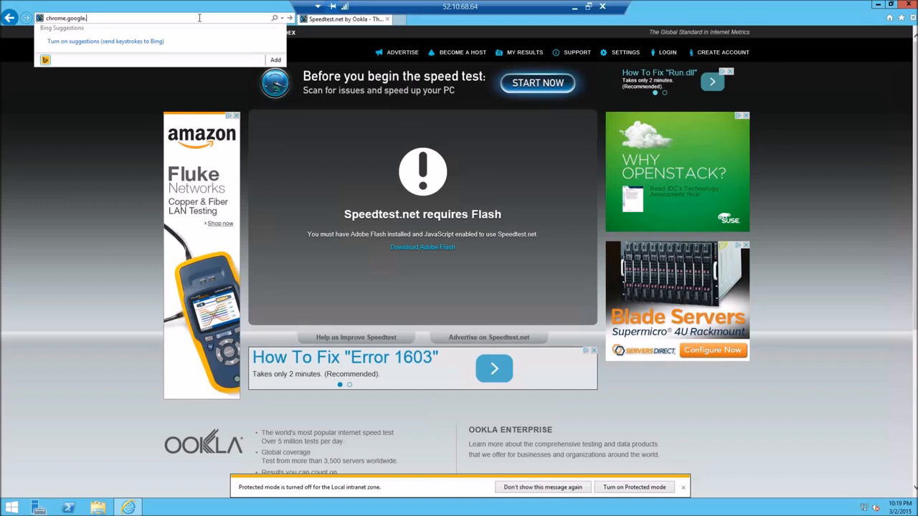
type("com")
key("Return")
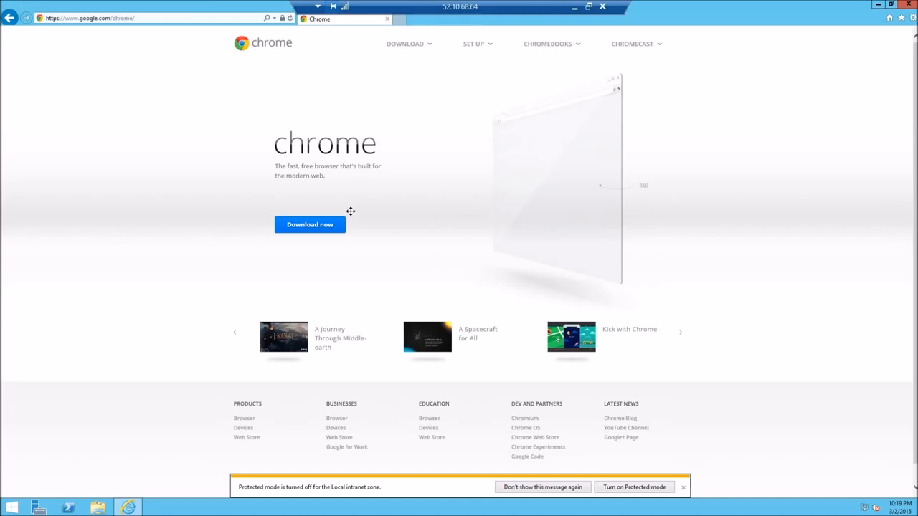
left_click(301, 228)
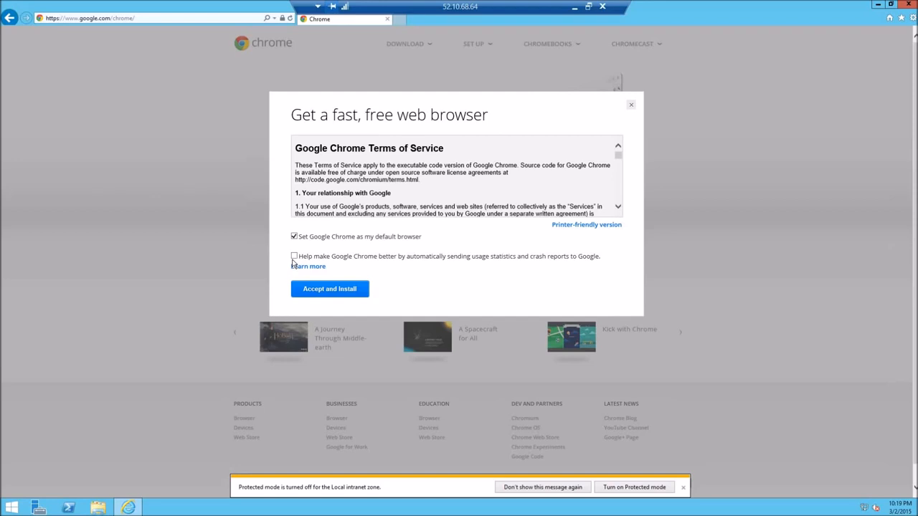
left_click(325, 291)
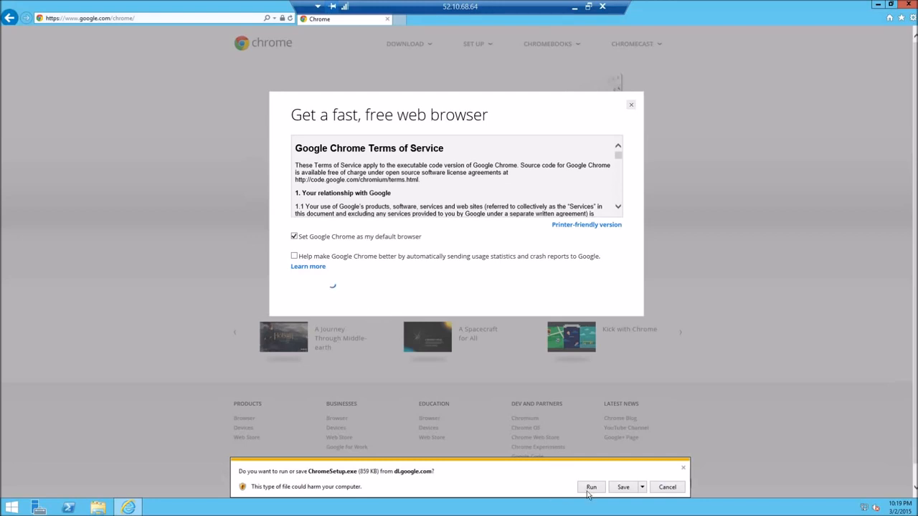
left_click(590, 489)
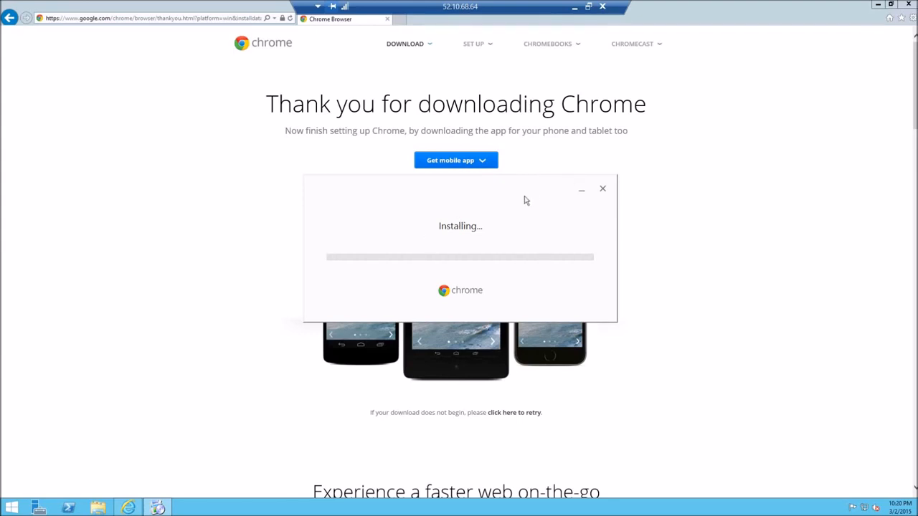
left_click_drag(500, 189, 493, 76)
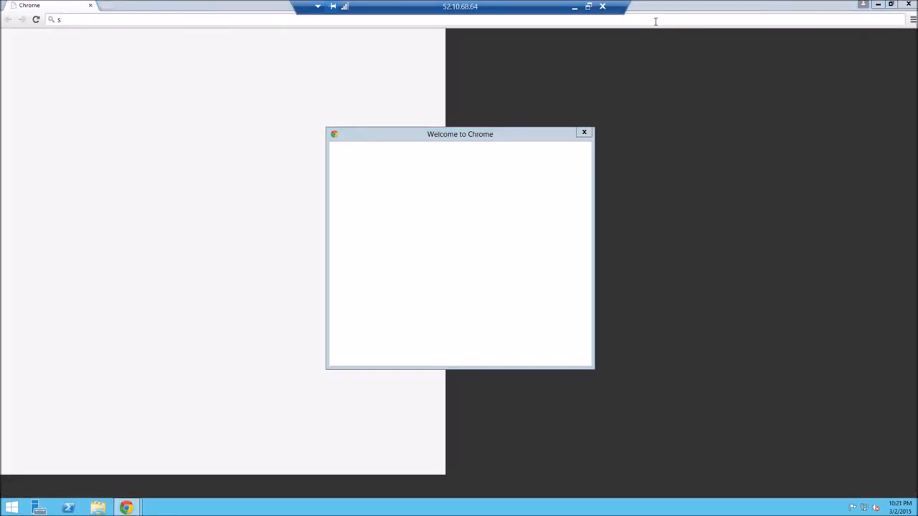
Run the connection speed test at speedtest.net in the newly installed Chrome, and close the browser.
left_click(585, 133)
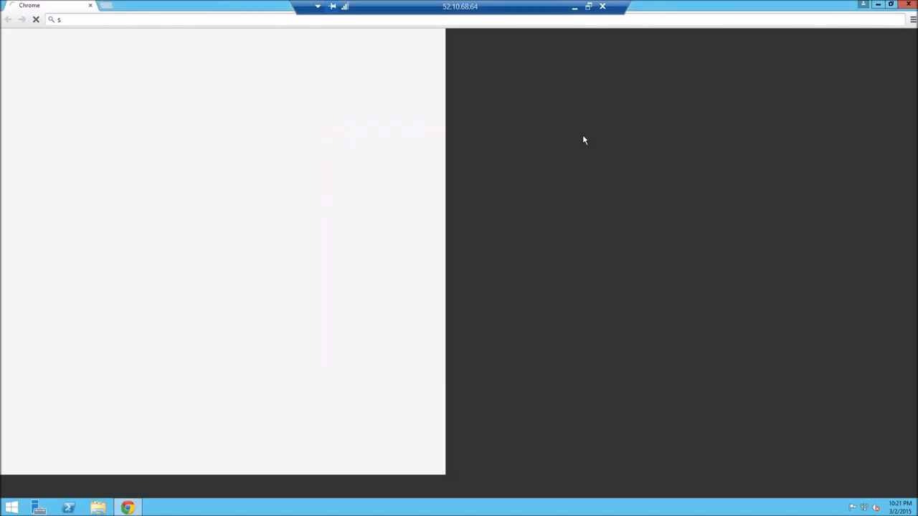
left_click(179, 19)
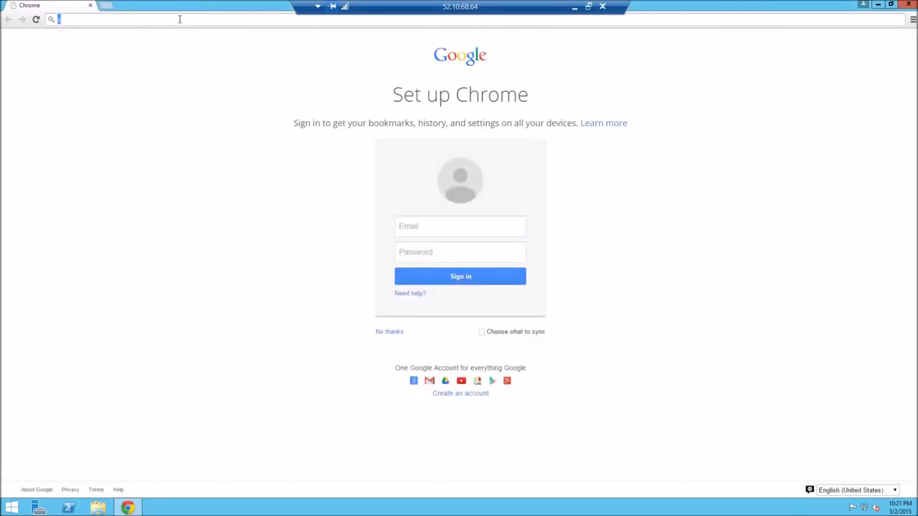
left_click(180, 19)
type("peedtest.")
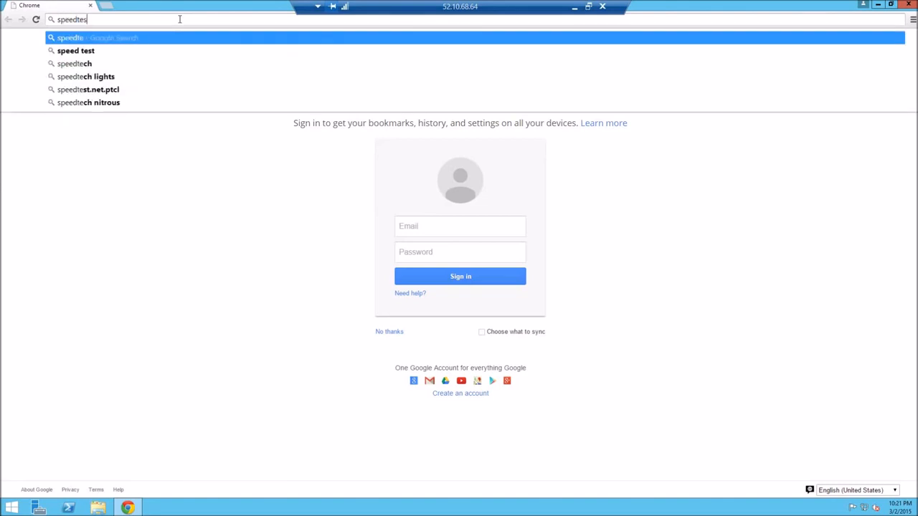
type("net")
key("Return")
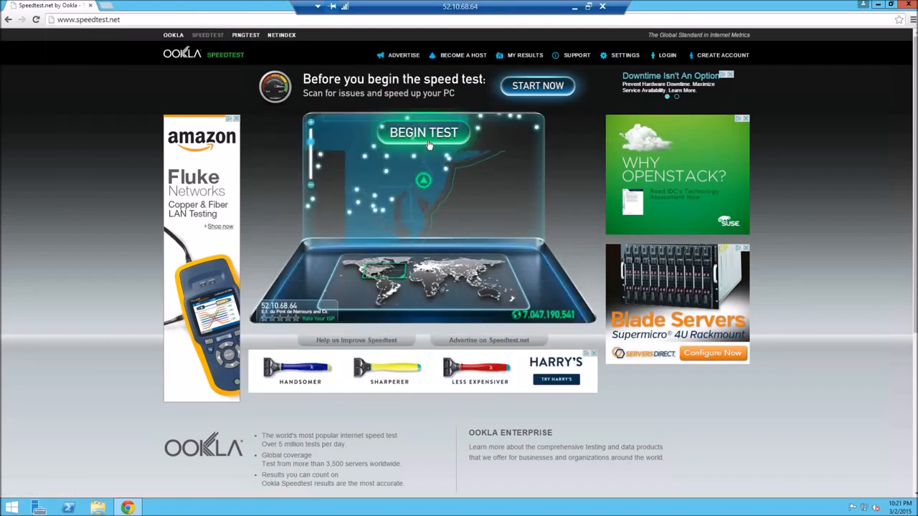
left_click(428, 144)
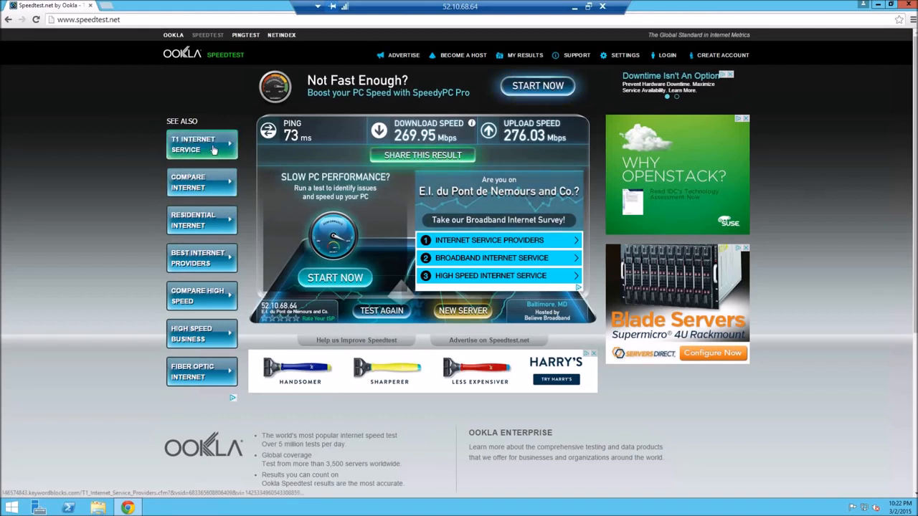
left_click_drag(201, 55, 417, 165)
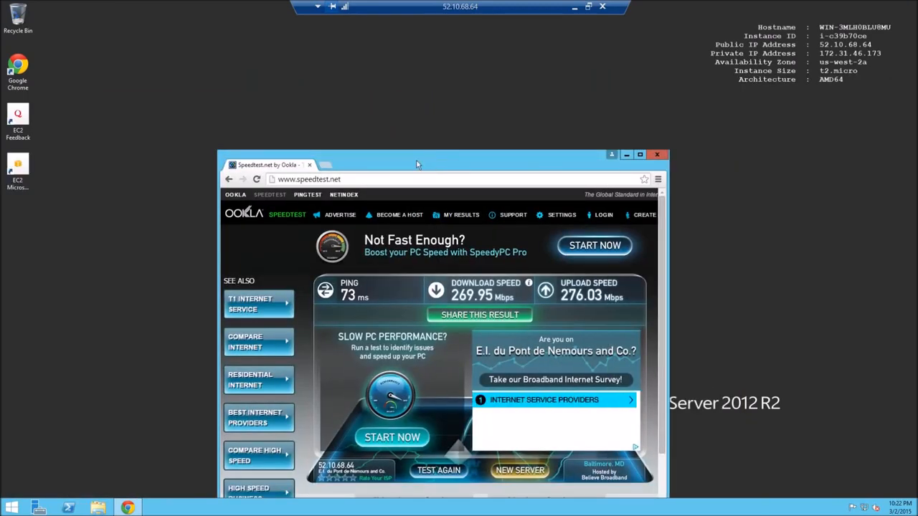
left_click(654, 156)
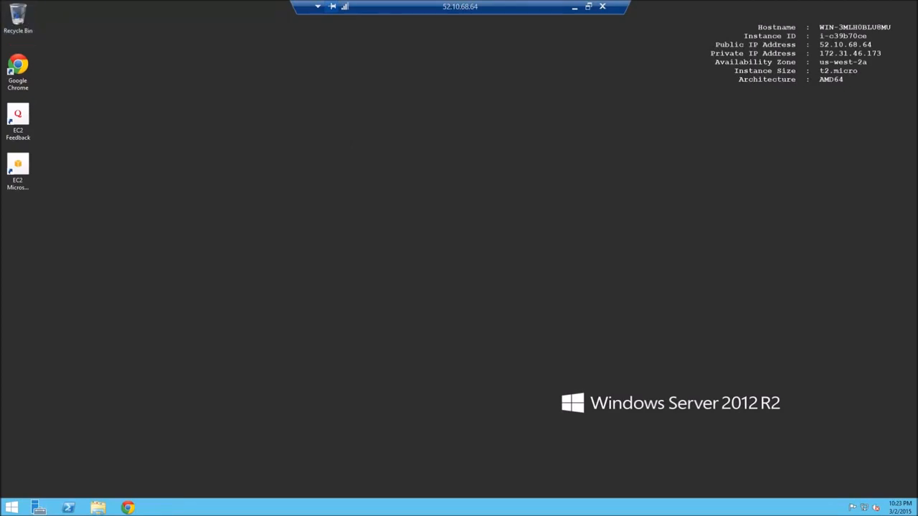
mouse_move(917, 1)
mouse_move(902, 410)
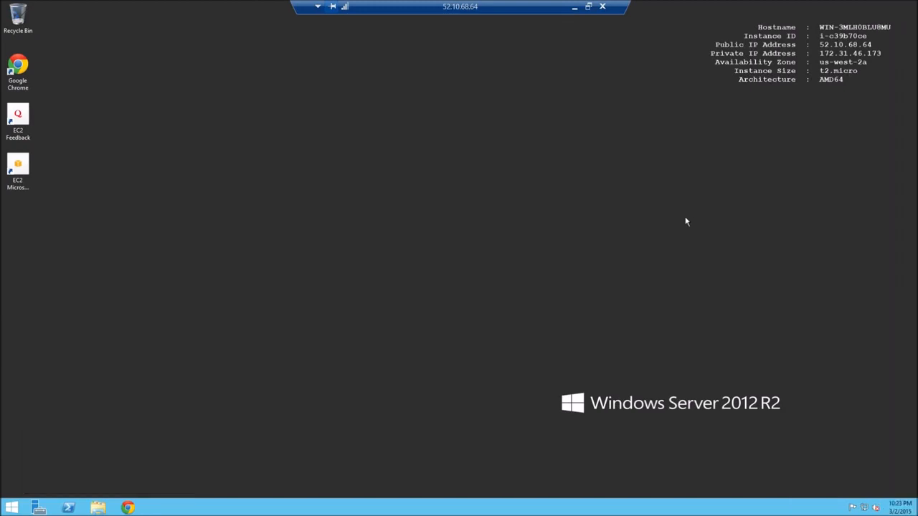